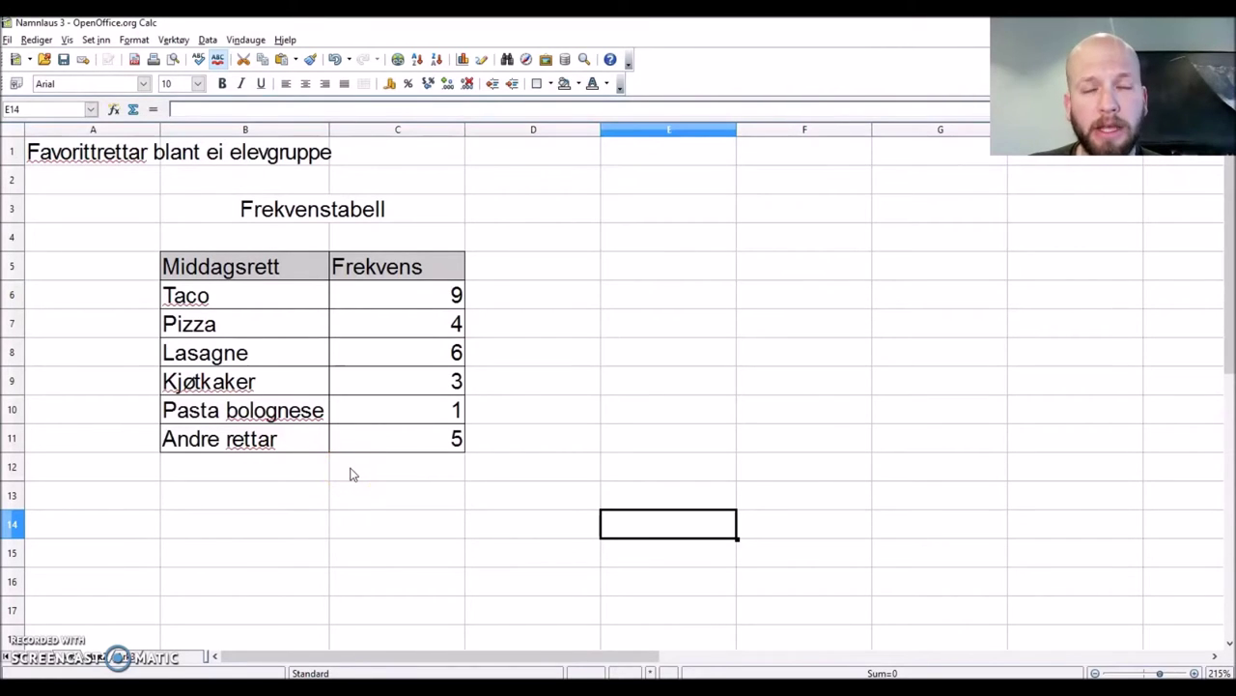
Add the label SUM in cell B12, directly below the Andre rettar row of the frequency table
{"action": "left_click", "coordinate": [352, 474]}
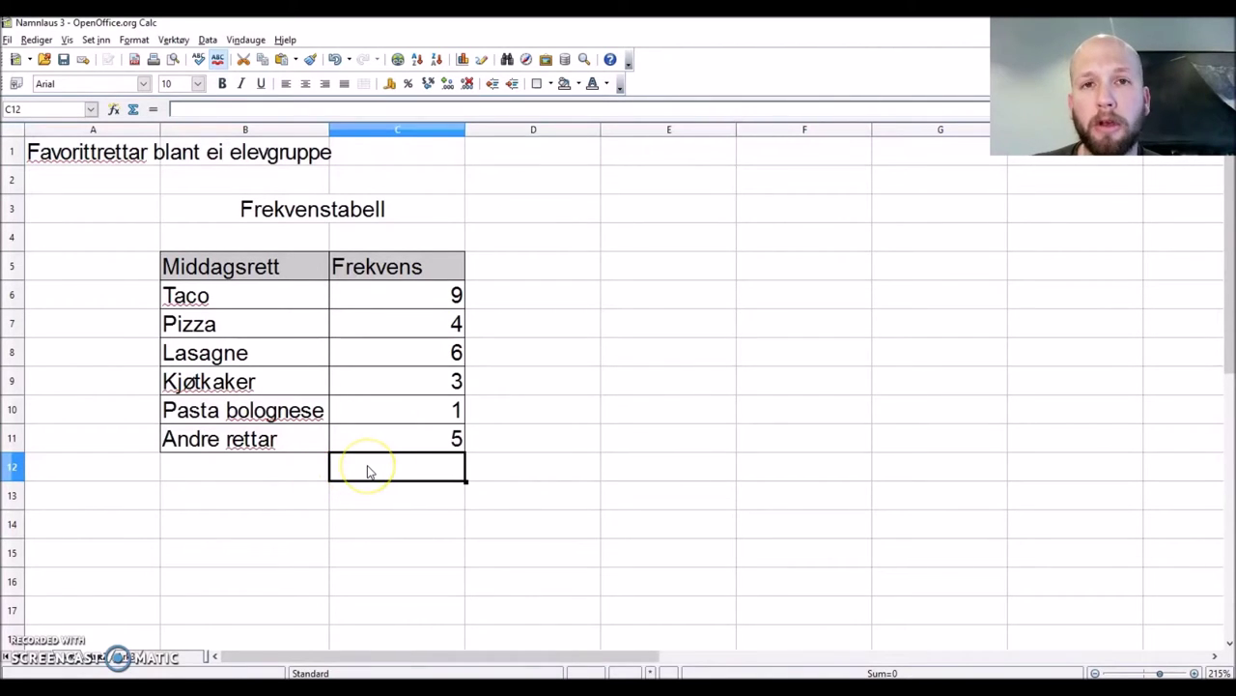
{"action": "left_click", "coordinate": [302, 470]}
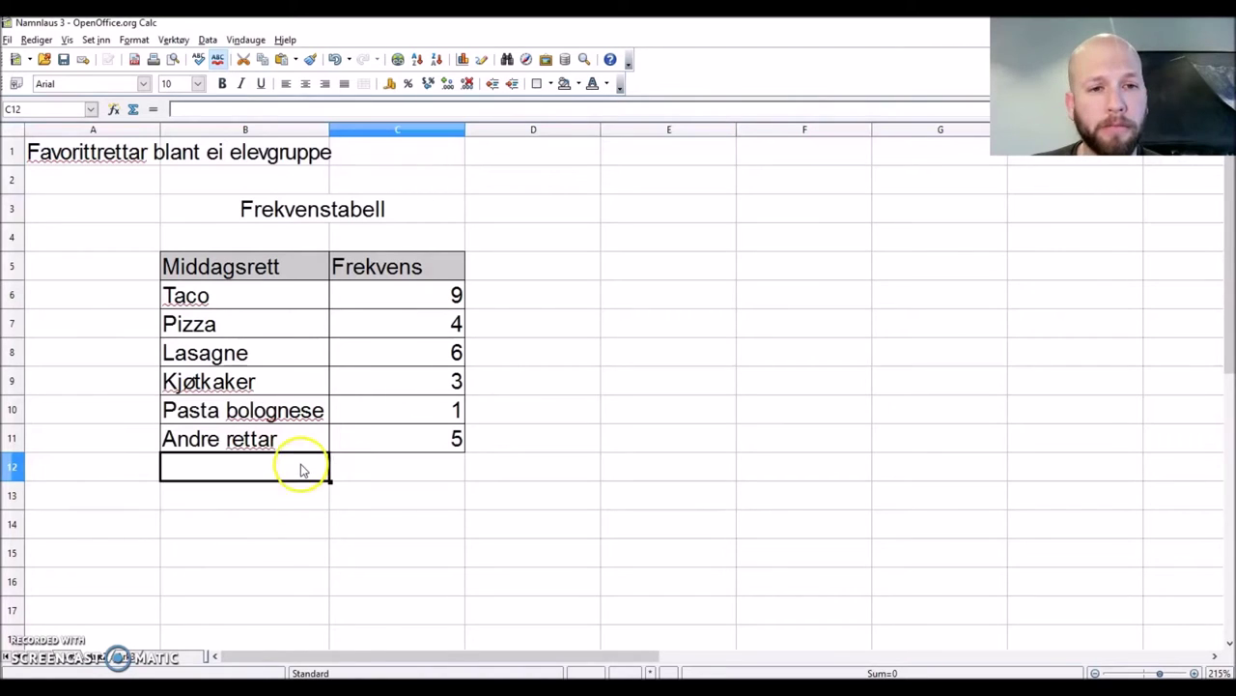
{"action": "type", "text": "SUM"}
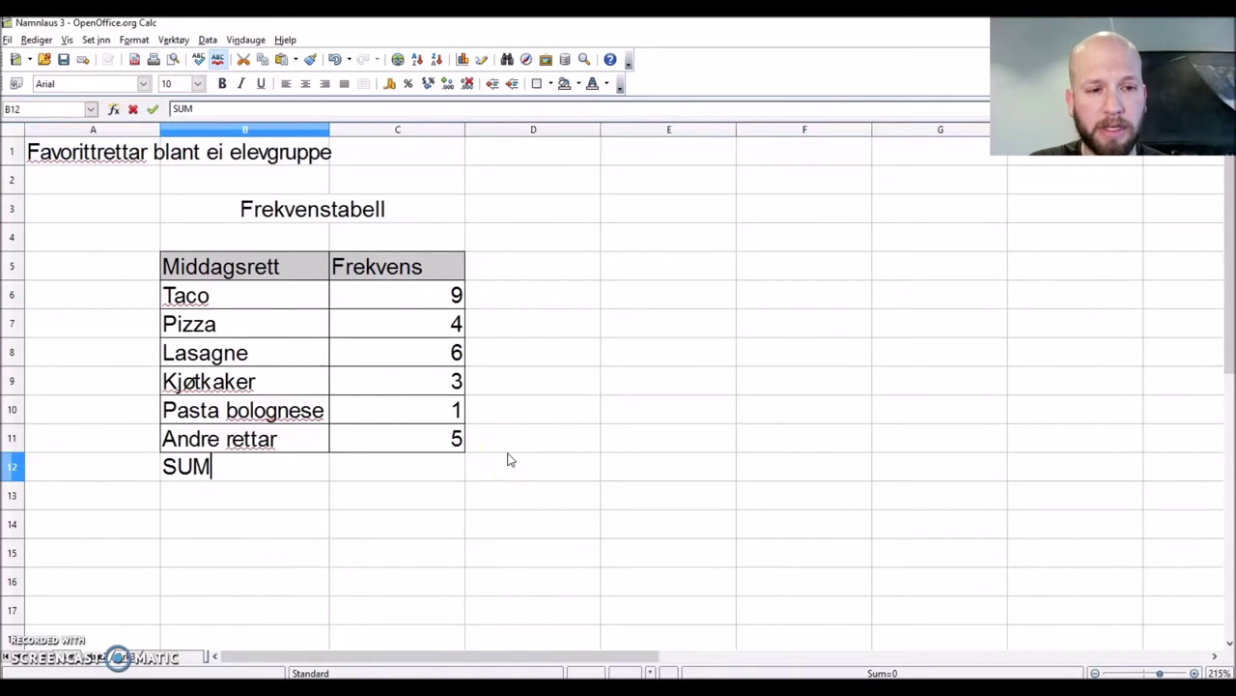
{"action": "key", "text": "Tab"}
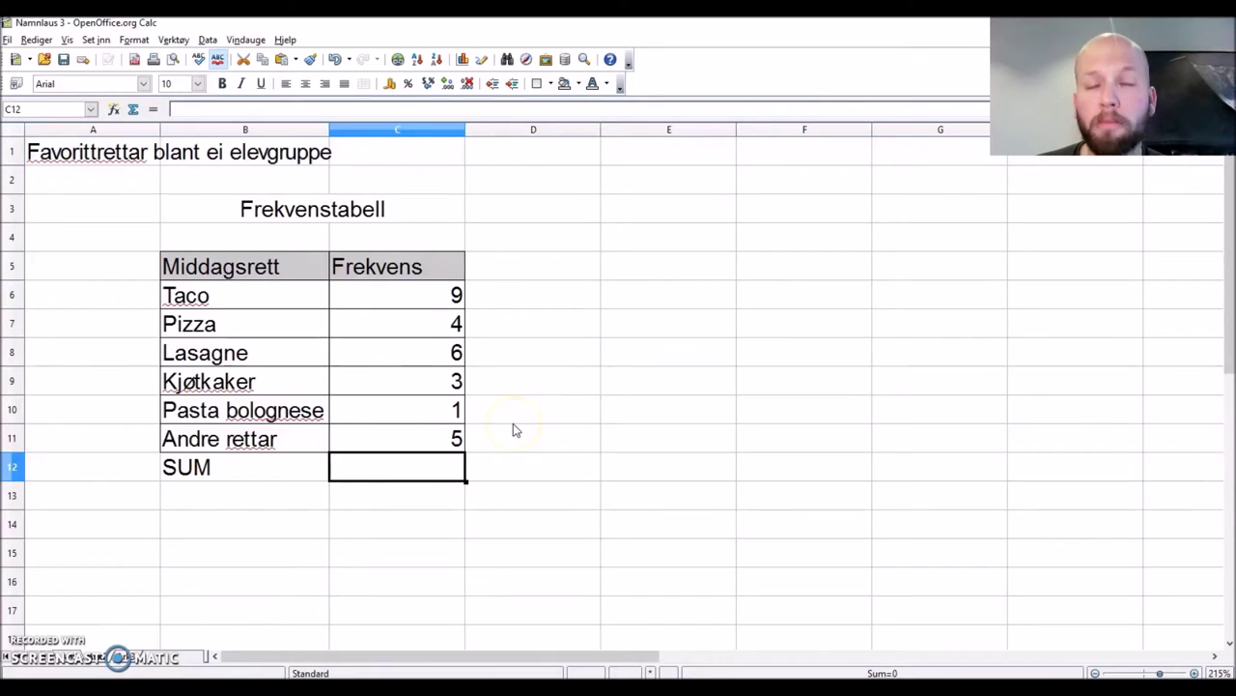
{"action": "type", "text": "="}
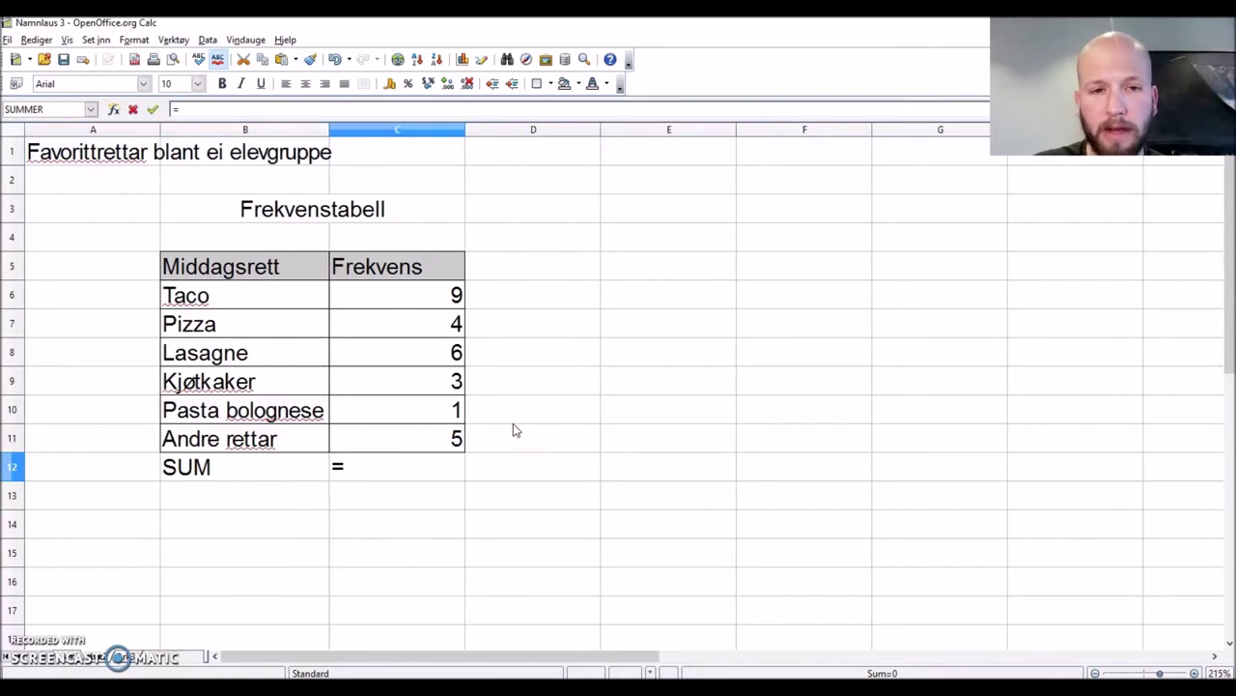
{"action": "left_click", "coordinate": [421, 303]}
{"action": "type", "text": "+"}
{"action": "left_click", "coordinate": [418, 323]}
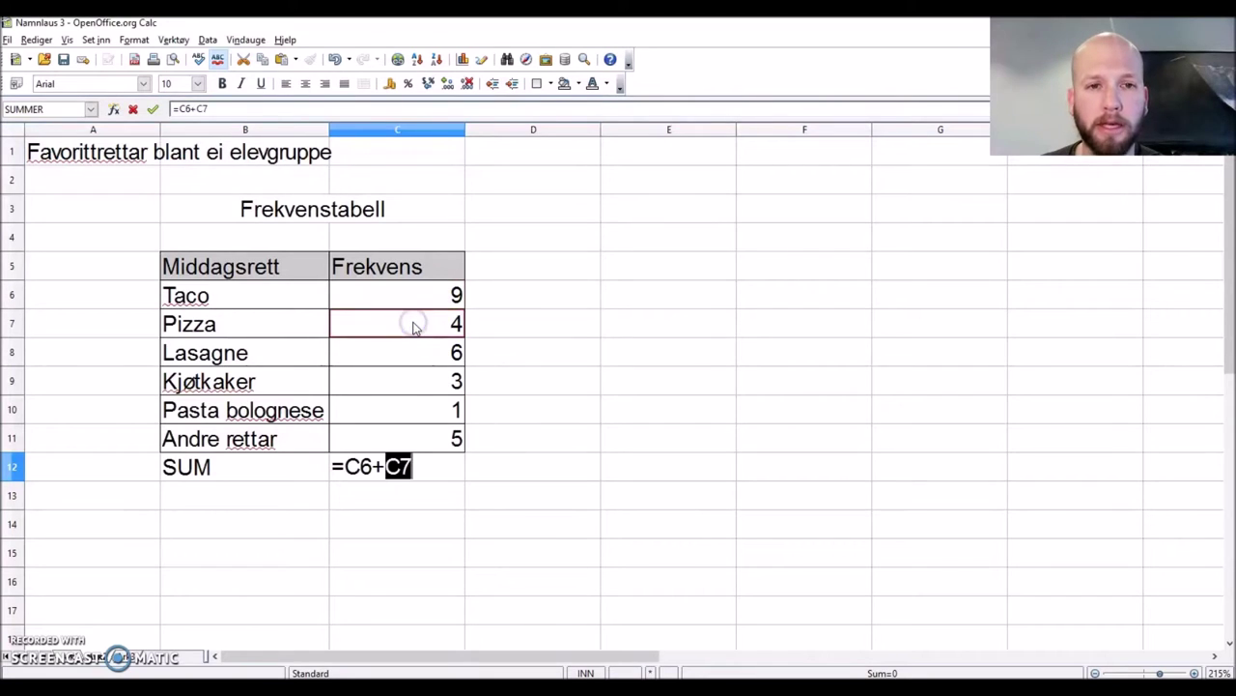
{"action": "type", "text": "+"}
{"action": "left_click", "coordinate": [411, 353]}
{"action": "key", "text": "BackSpace"}
{"action": "key", "text": "BackSpace"}
{"action": "key", "text": "BackSpace"}
{"action": "key", "text": "BackSpace"}
{"action": "key", "text": "BackSpace"}
{"action": "key", "text": "BackSpace"}
{"action": "key", "text": "BackSpace"}
{"action": "key", "text": "BackSpace"}
{"action": "key", "text": "BackSpace"}
{"action": "left_click", "coordinate": [488, 471]}
{"action": "left_click", "coordinate": [409, 467]}
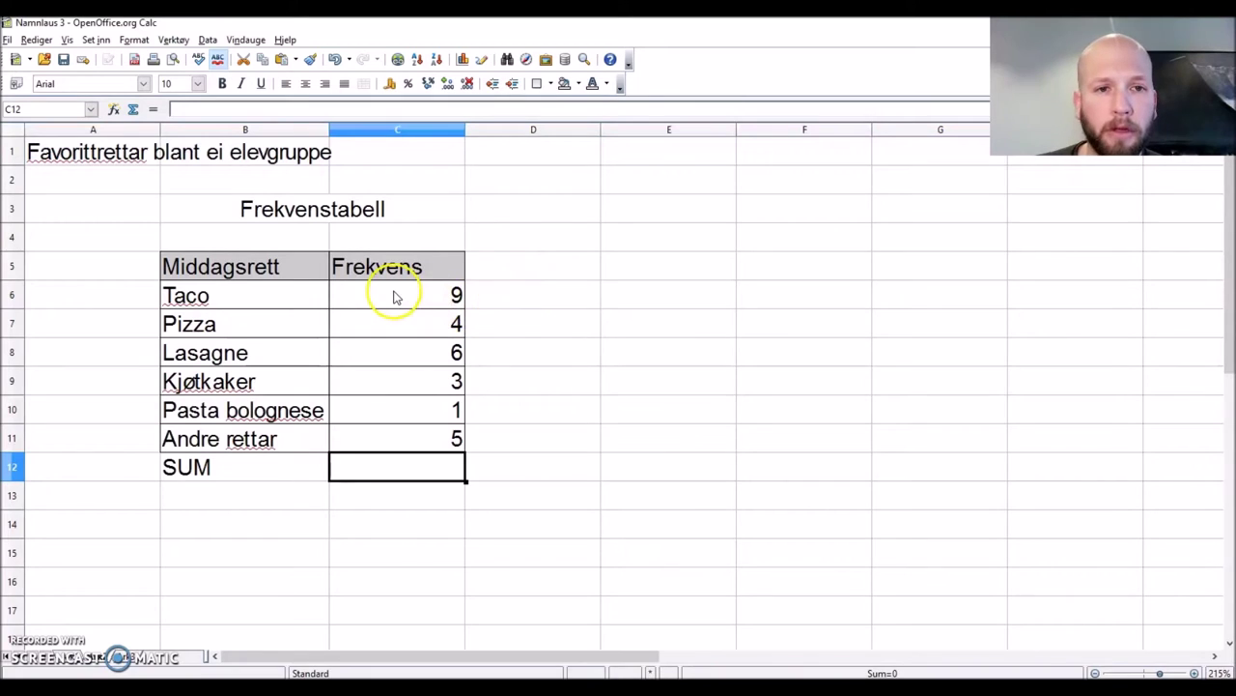
Total the frequencies in C6:C11 into cell C12 with the Sum function and inspect the resulting formula
{"action": "left_click_drag", "start_coordinate": [393, 297], "coordinate": [401, 439]}
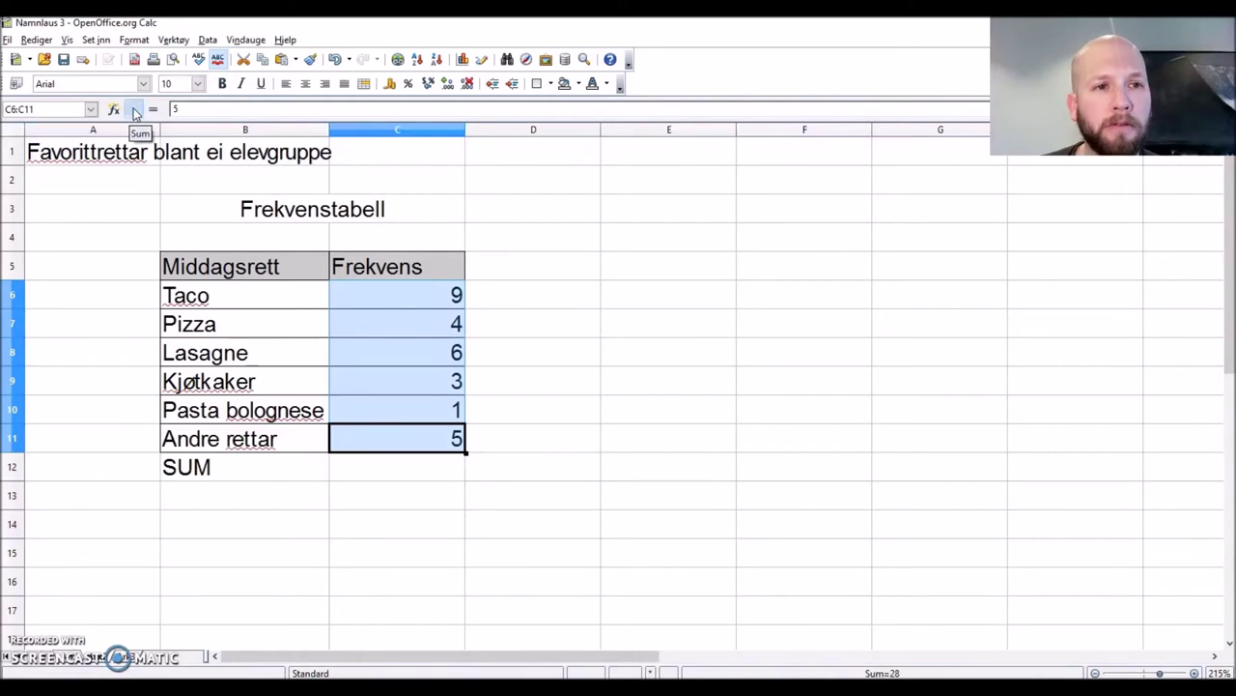
{"action": "left_click", "coordinate": [135, 112]}
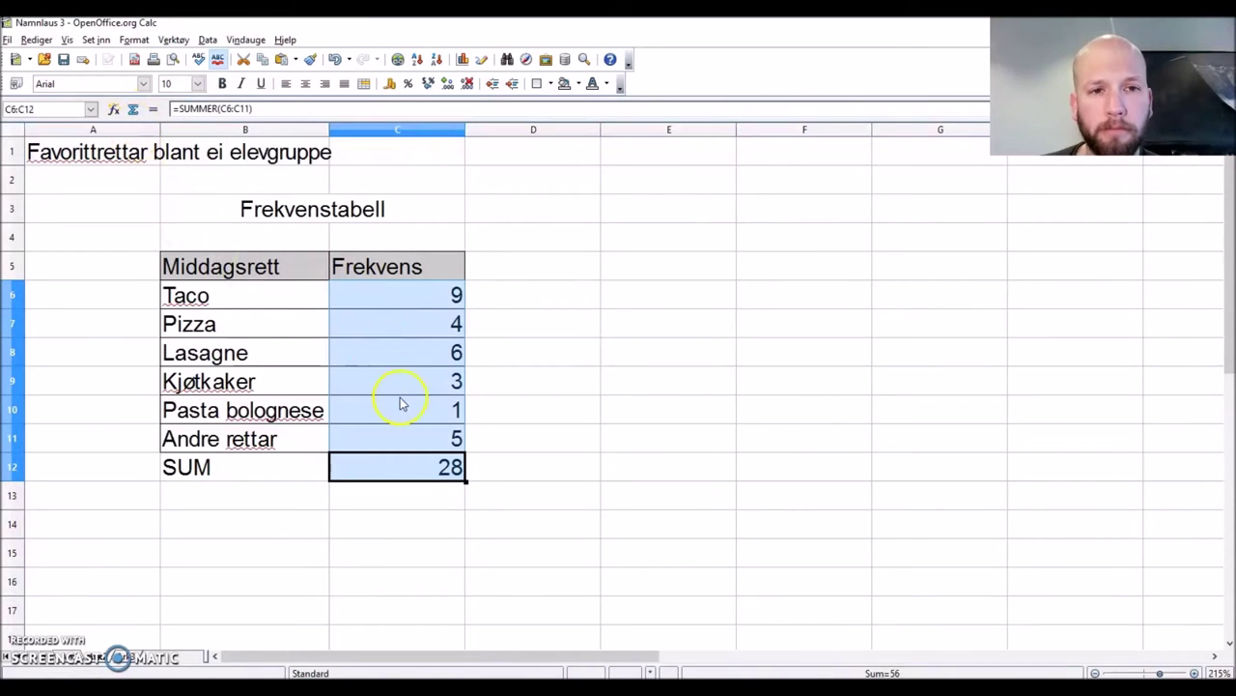
{"action": "left_click", "coordinate": [408, 472]}
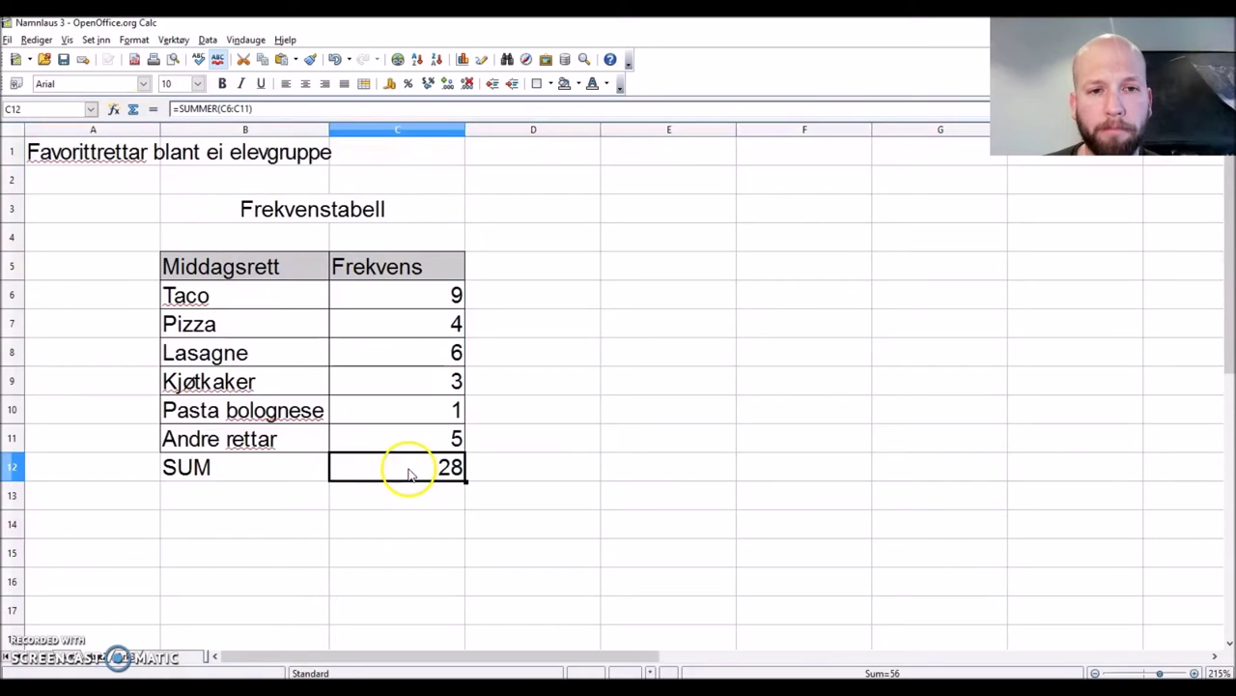
{"action": "left_click", "coordinate": [412, 468]}
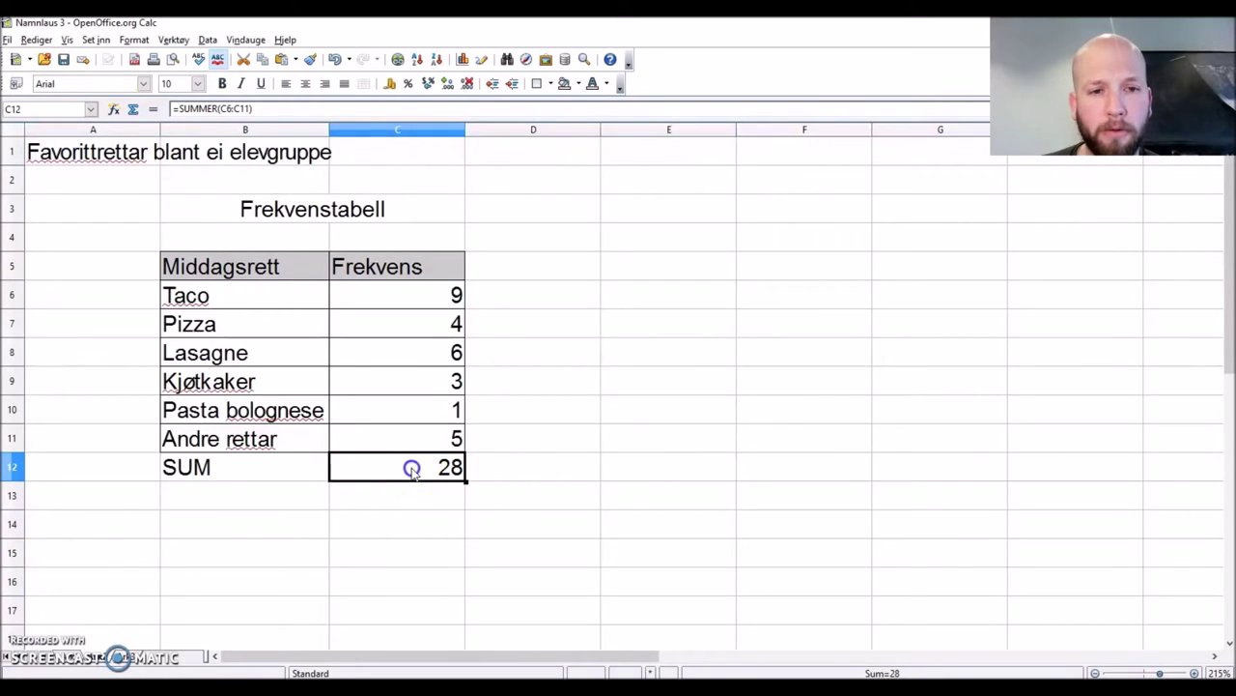
{"action": "double_click", "coordinate": [411, 468]}
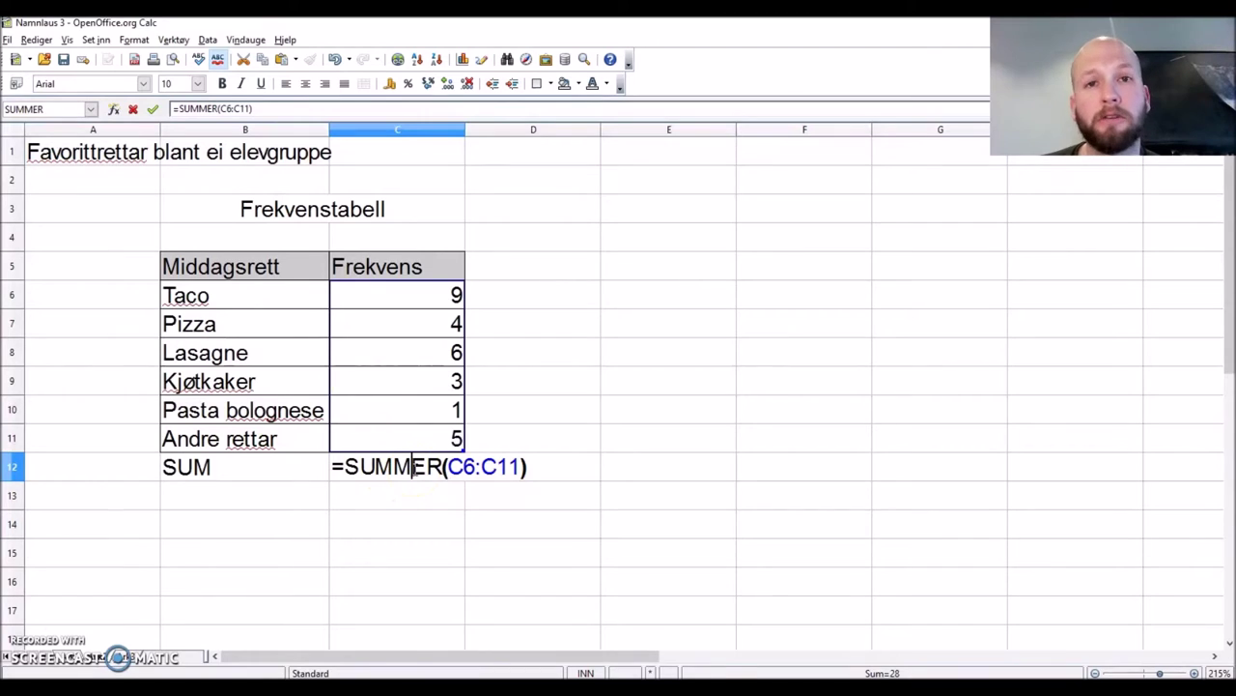
{"action": "key", "text": "Return"}
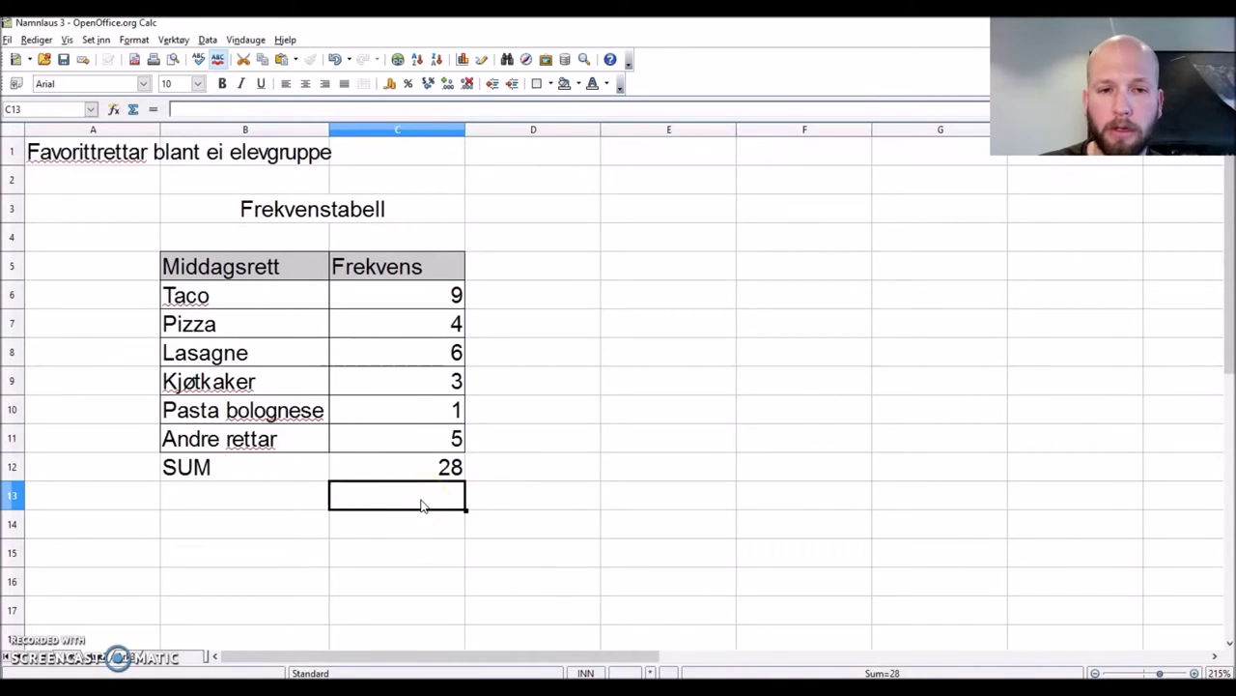
{"action": "left_click", "coordinate": [415, 466]}
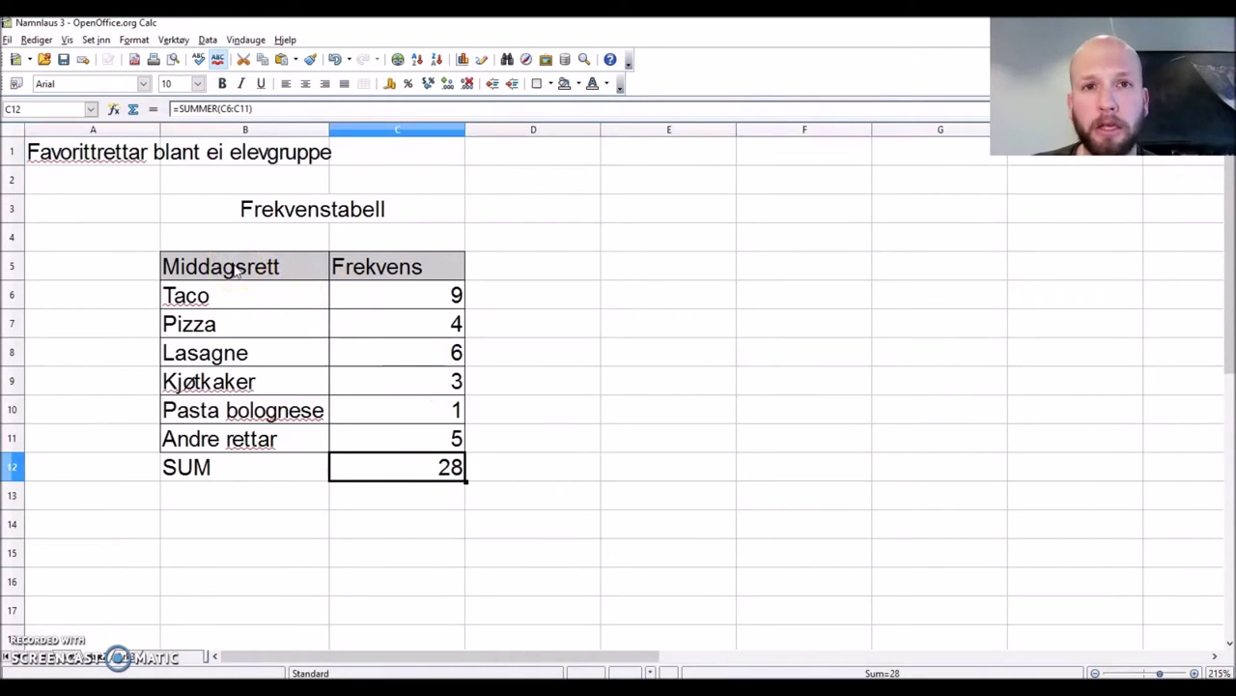
Insert a chart from the table range B5:C11, leaving out the SUM row, and move the chart wizard off the preview
{"action": "left_click_drag", "start_coordinate": [235, 272], "coordinate": [372, 441]}
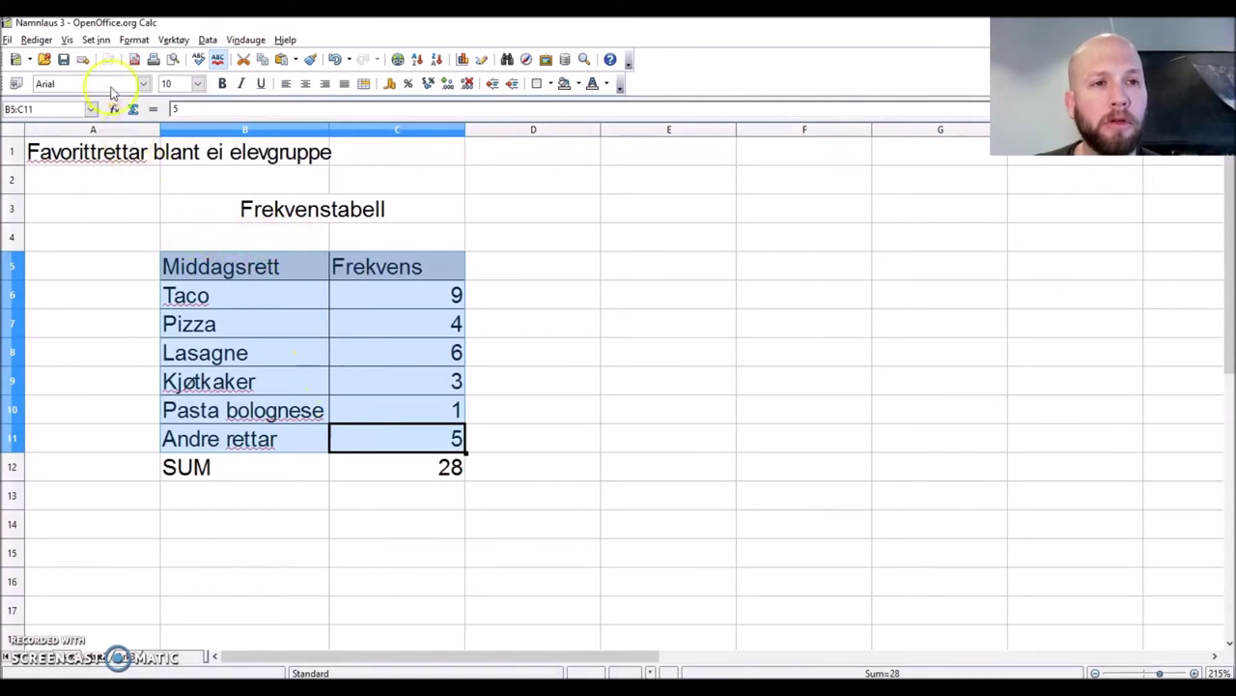
{"action": "left_click", "coordinate": [95, 40]}
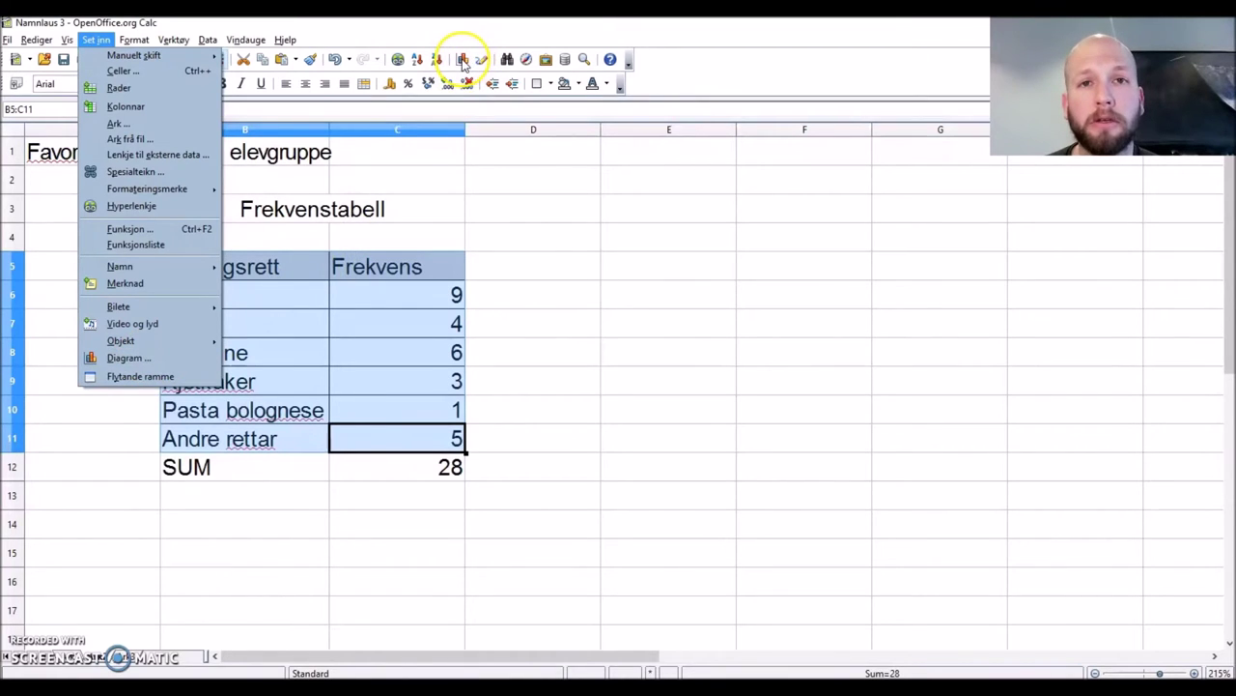
{"action": "left_click", "coordinate": [140, 360]}
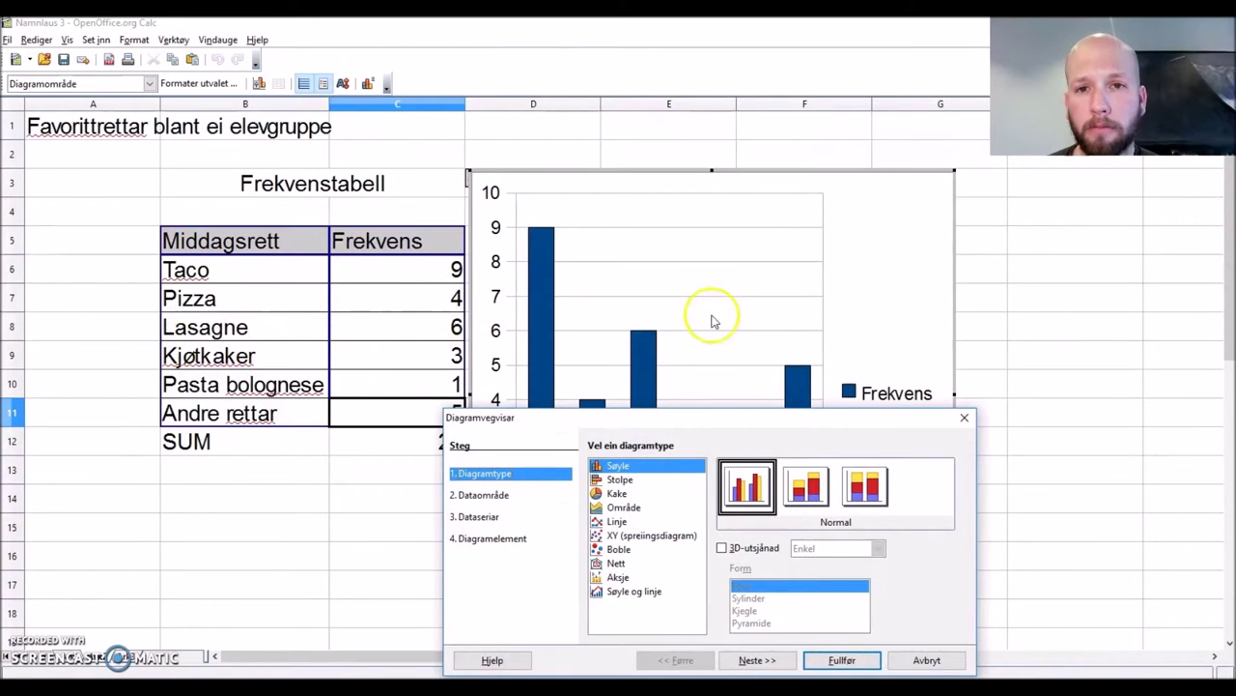
{"action": "left_click_drag", "start_coordinate": [806, 425], "coordinate": [378, 301]}
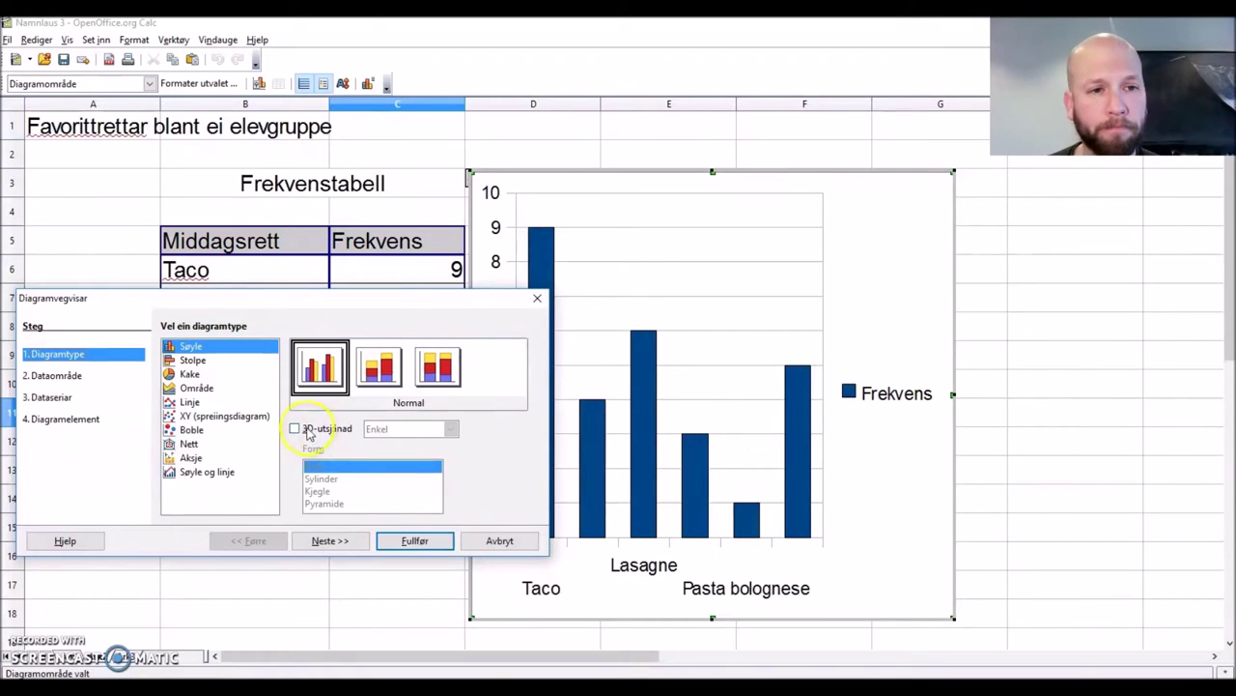
Preview the pie chart and the line chart variants up to lines only, and return to the normal column chart
{"action": "left_click", "coordinate": [193, 374]}
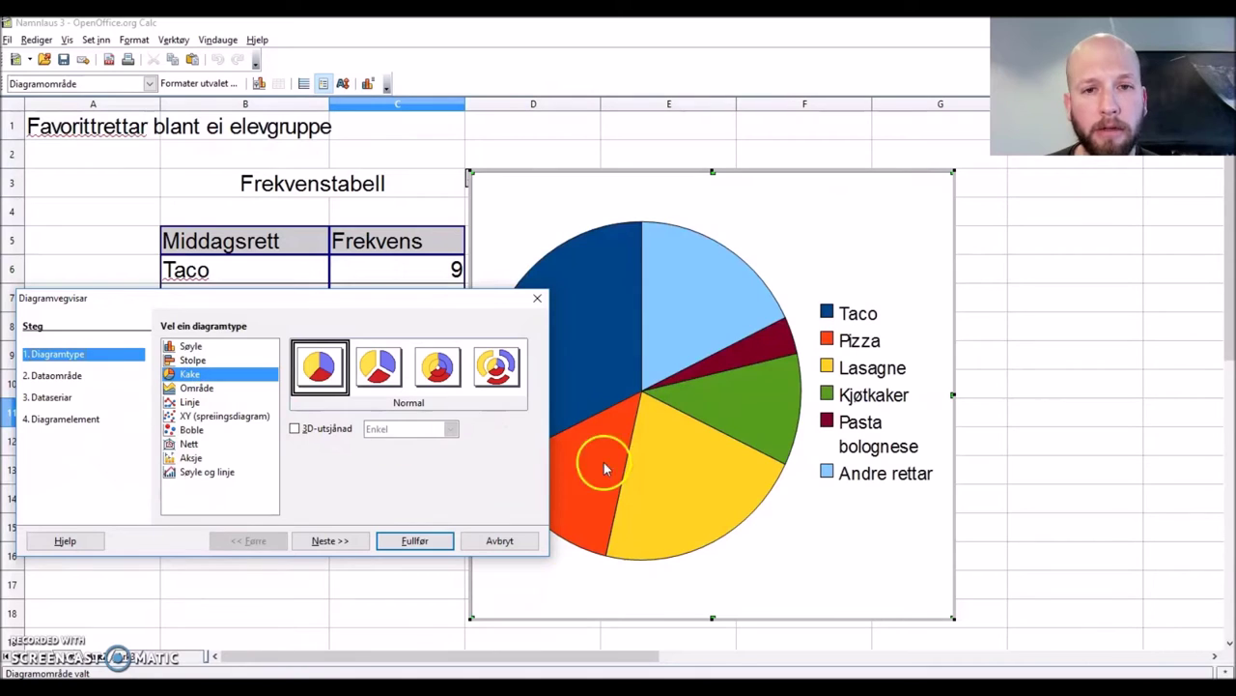
{"action": "left_click", "coordinate": [190, 402]}
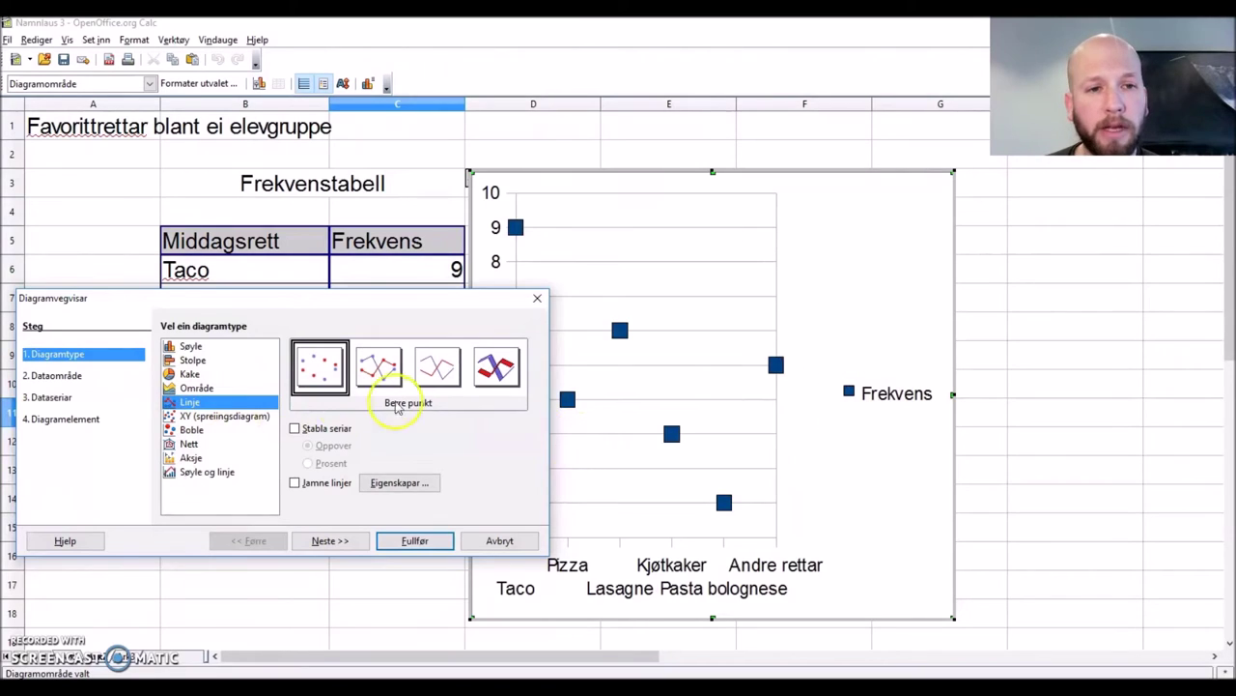
{"action": "left_click", "coordinate": [379, 367]}
{"action": "left_click", "coordinate": [441, 371]}
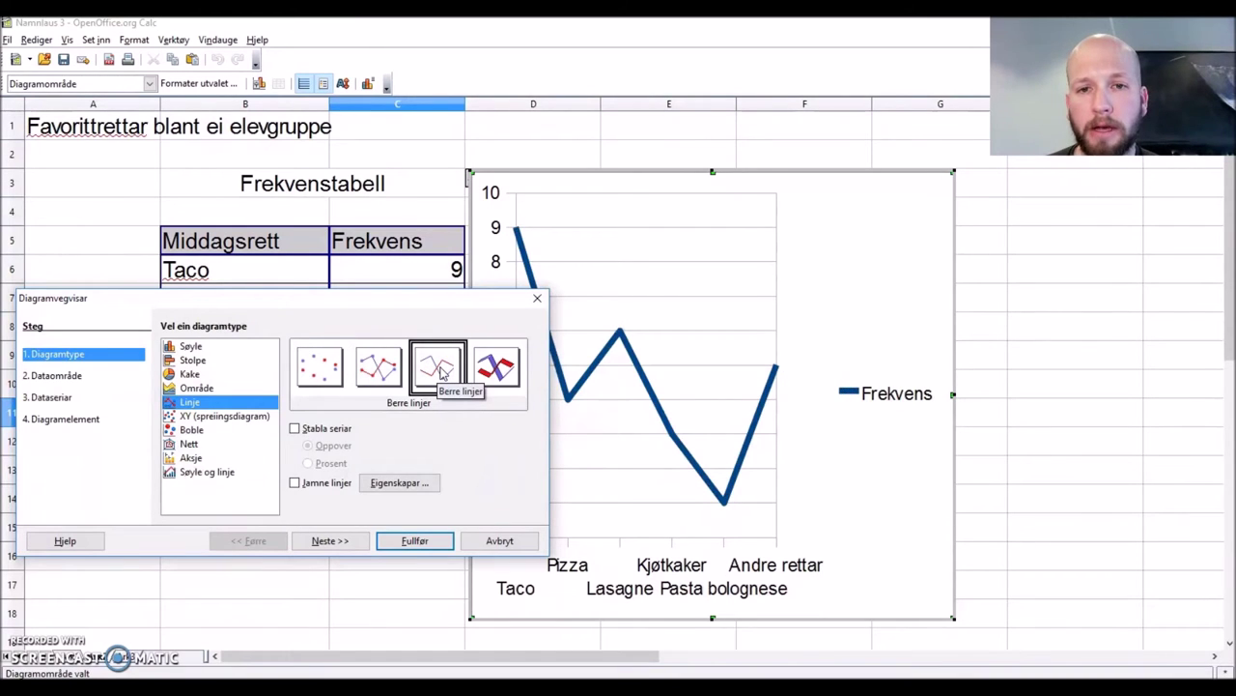
{"action": "left_click", "coordinate": [198, 348]}
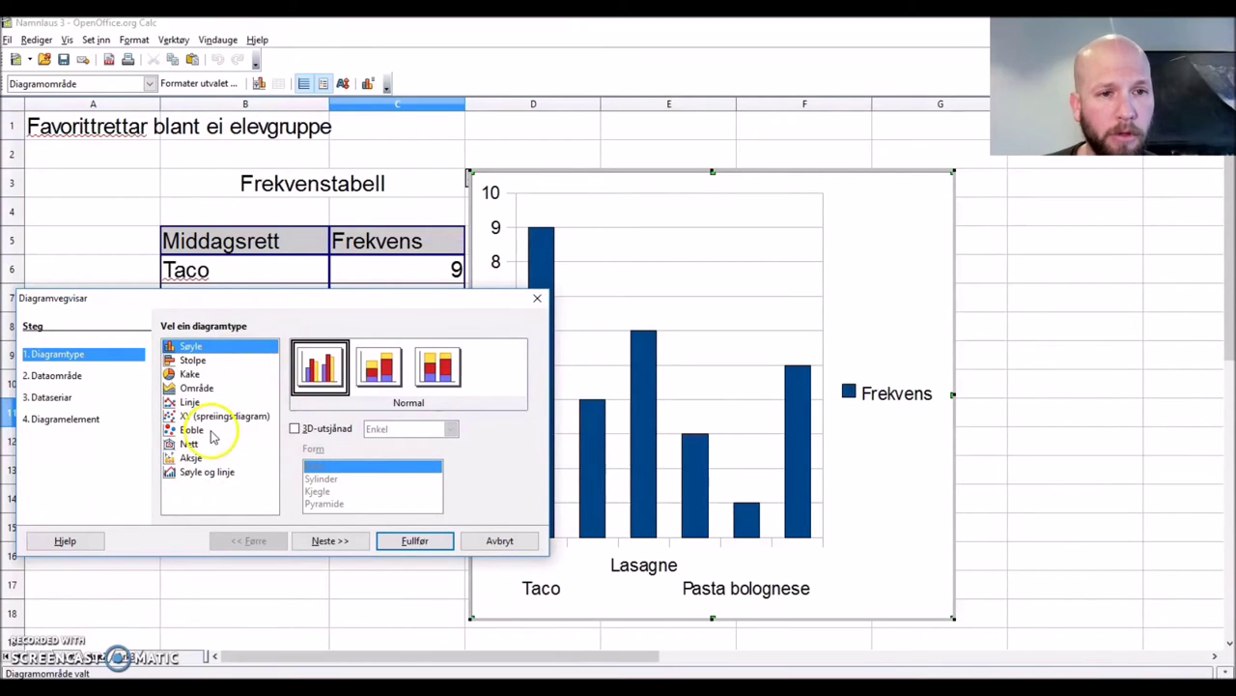
Continue to the wizard's data range step, check the range against the table, and move the wizard clear of the table
{"action": "left_click", "coordinate": [328, 541]}
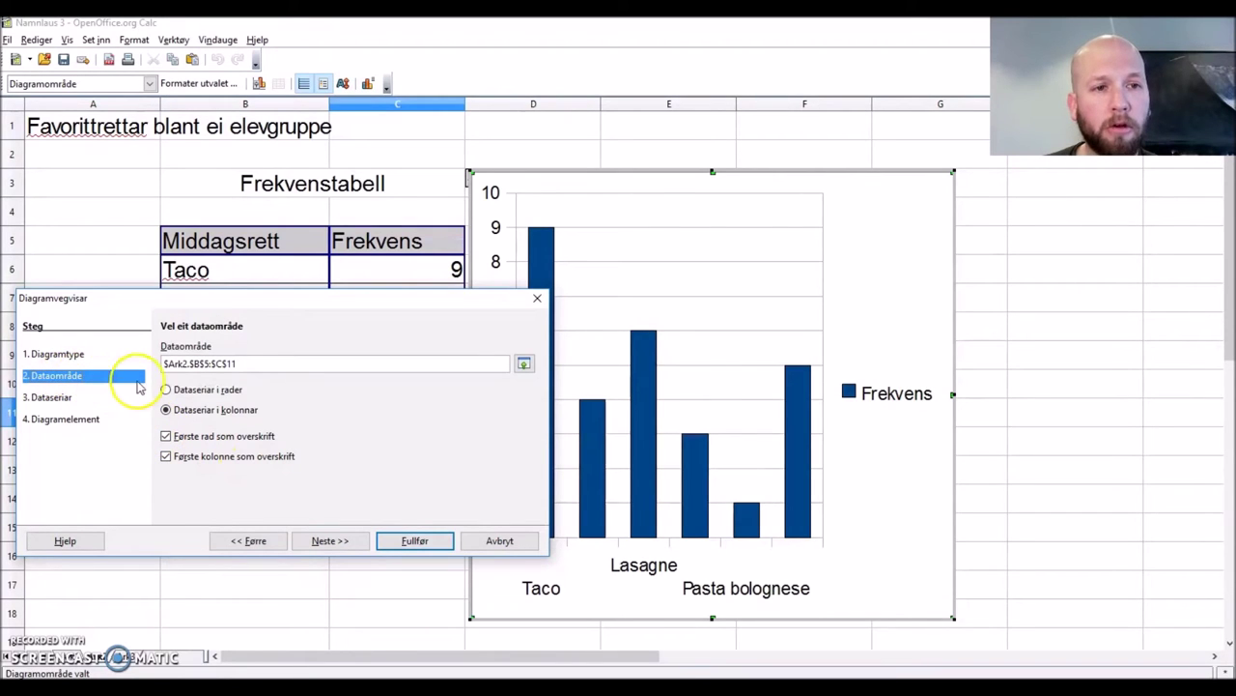
{"action": "left_click_drag", "start_coordinate": [299, 303], "coordinate": [361, 434]}
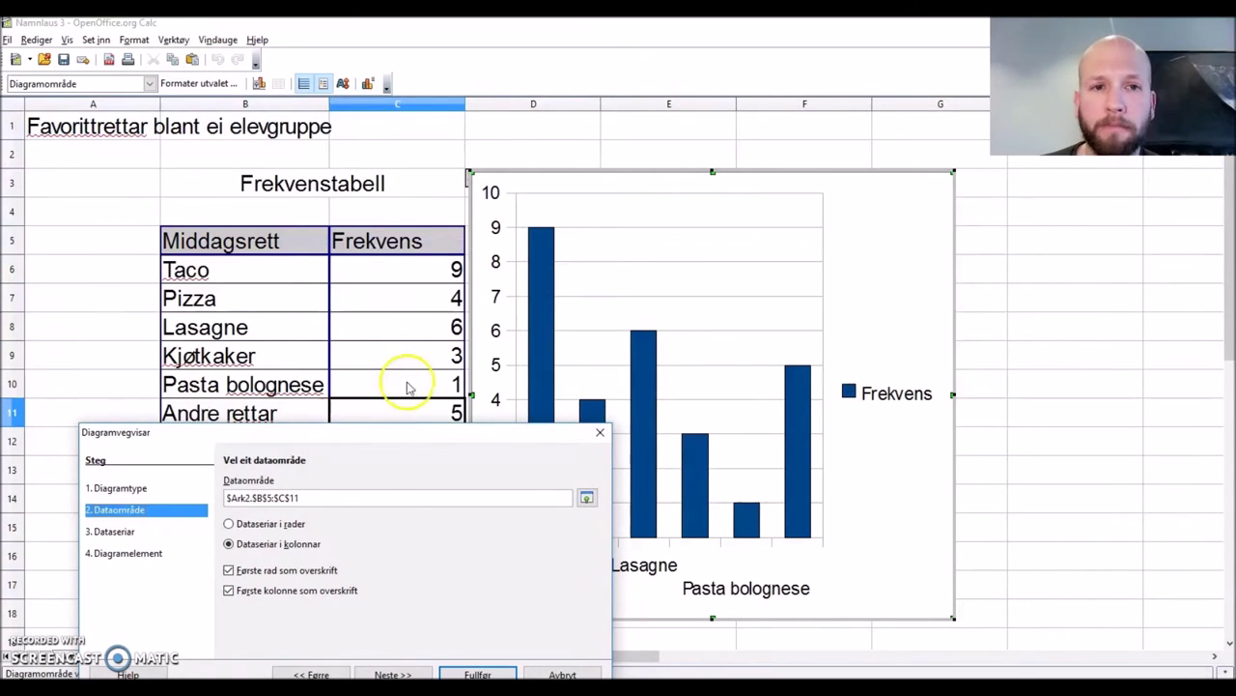
{"action": "left_click", "coordinate": [397, 436]}
{"action": "left_click_drag", "start_coordinate": [402, 439], "coordinate": [392, 345]}
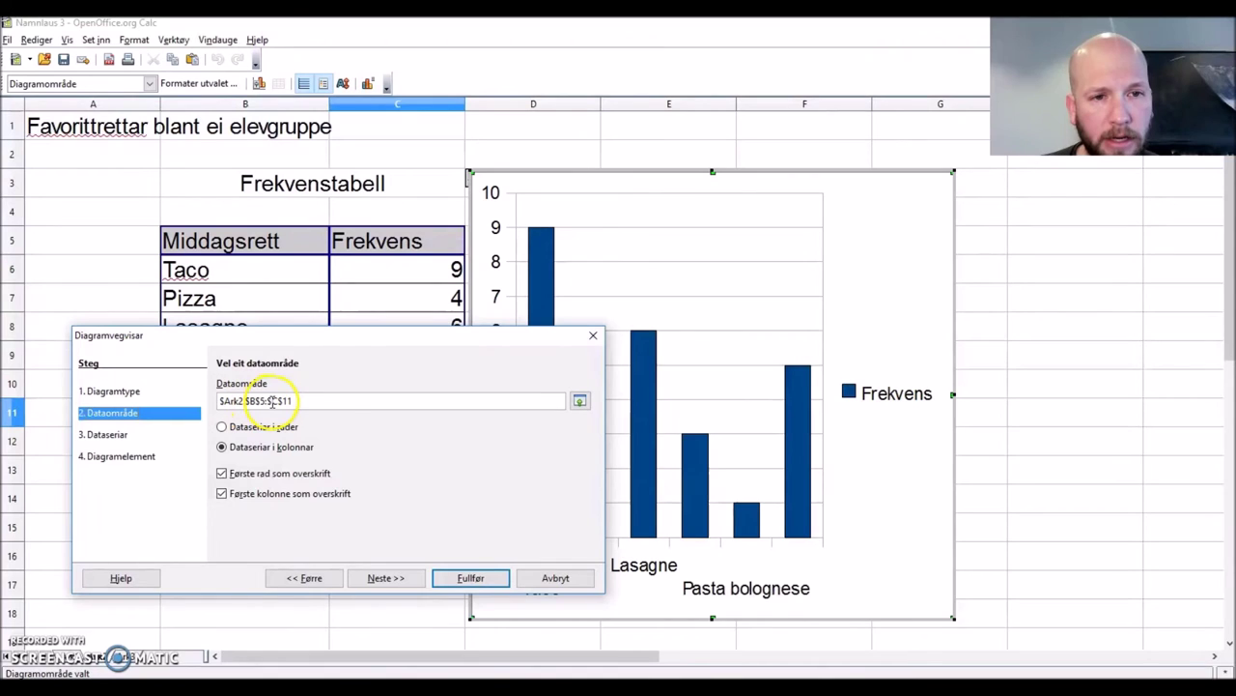
{"action": "left_click_drag", "start_coordinate": [358, 335], "coordinate": [417, 494]}
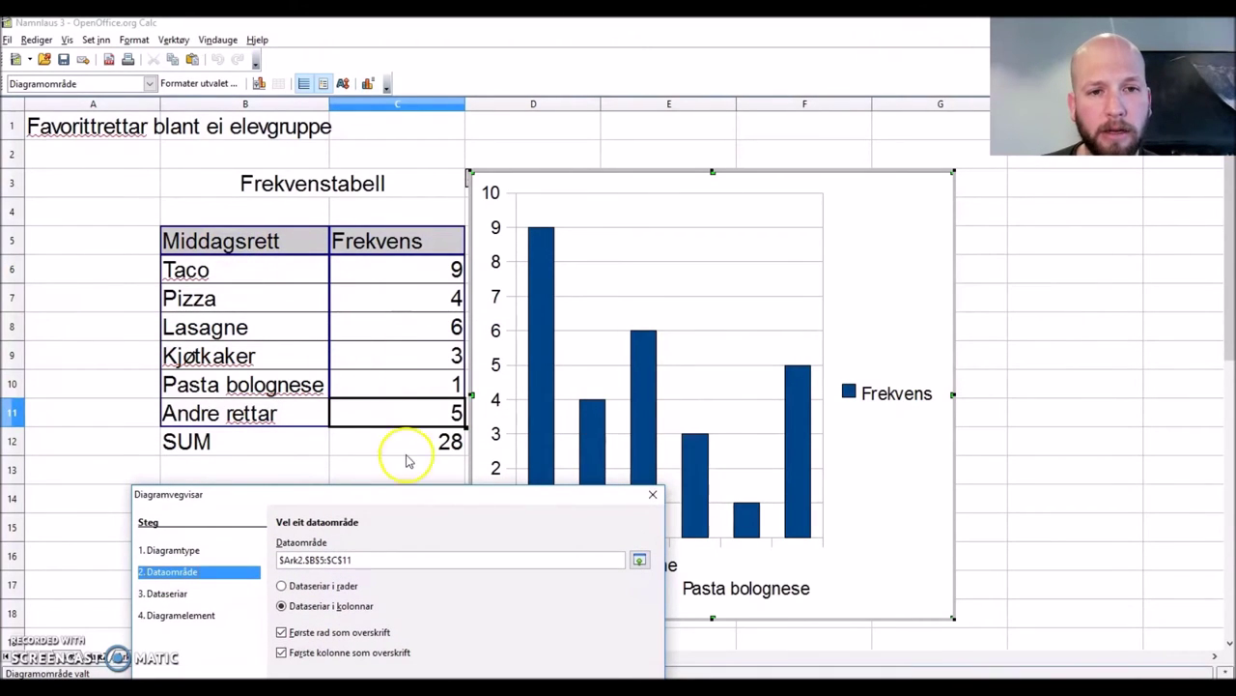
{"action": "left_click_drag", "start_coordinate": [381, 497], "coordinate": [302, 232]}
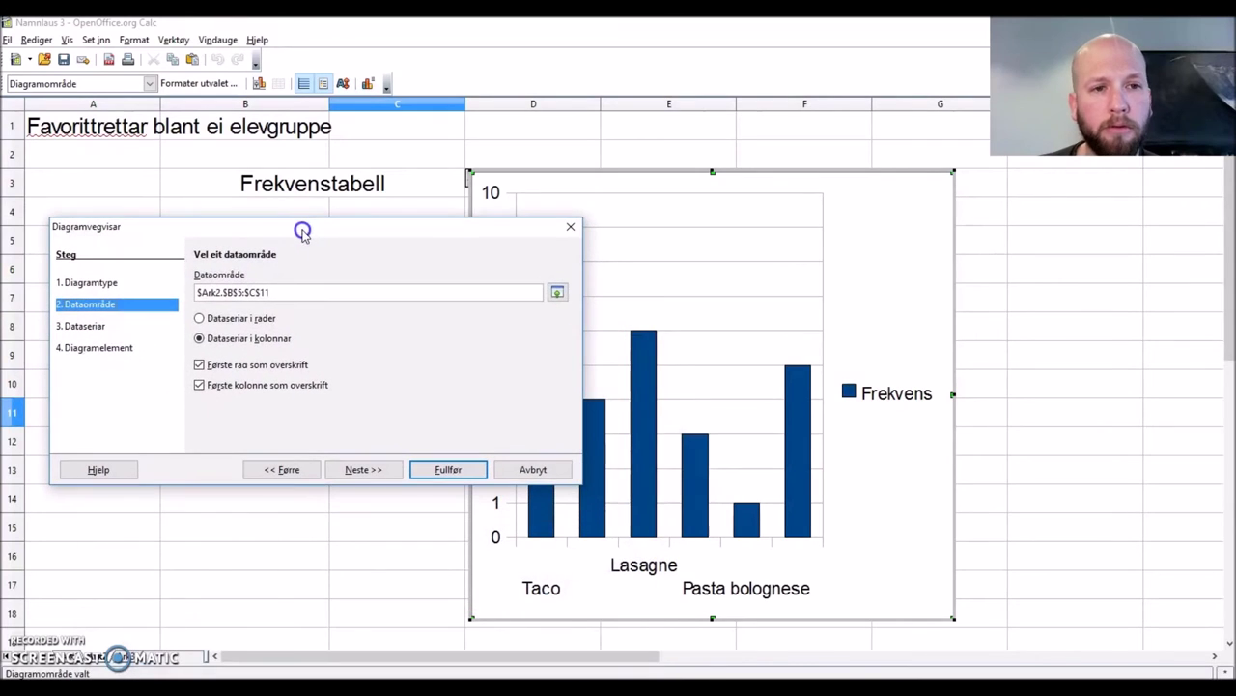
{"action": "left_click_drag", "start_coordinate": [428, 229], "coordinate": [861, 284]}
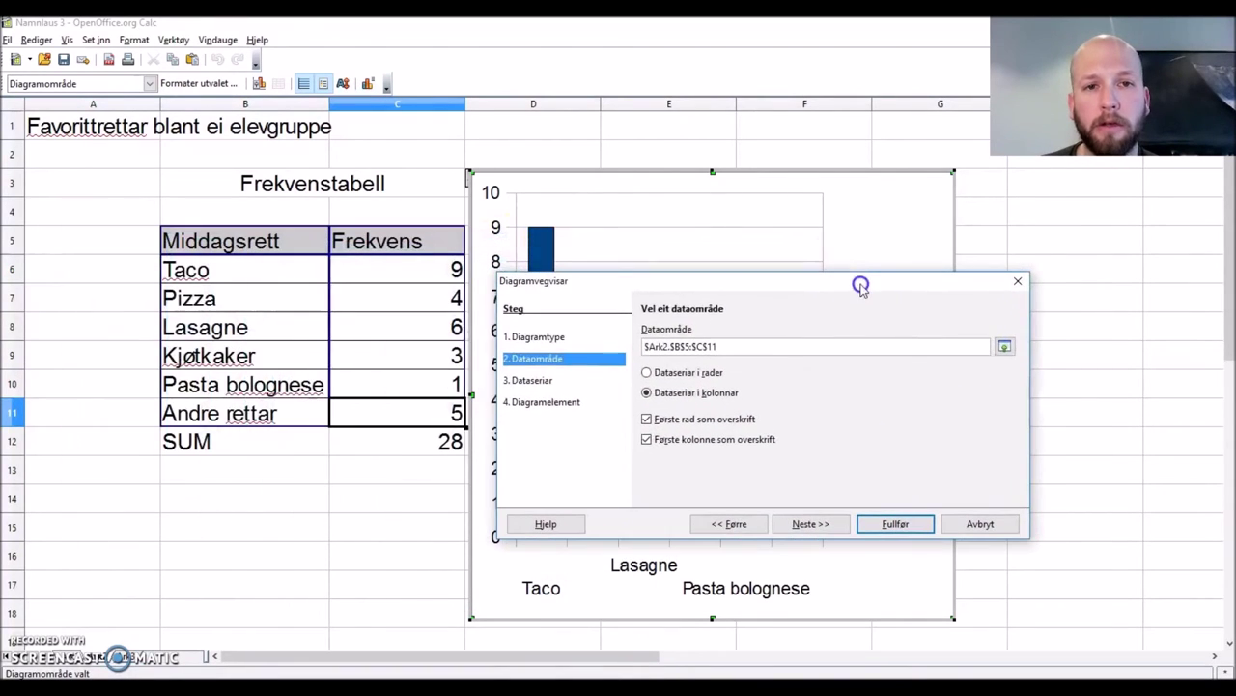
Pick the chart's data range again in the sheet, starting from the Middagsrett header in B5
{"action": "left_click", "coordinate": [1007, 353]}
{"action": "left_click", "coordinate": [263, 245]}
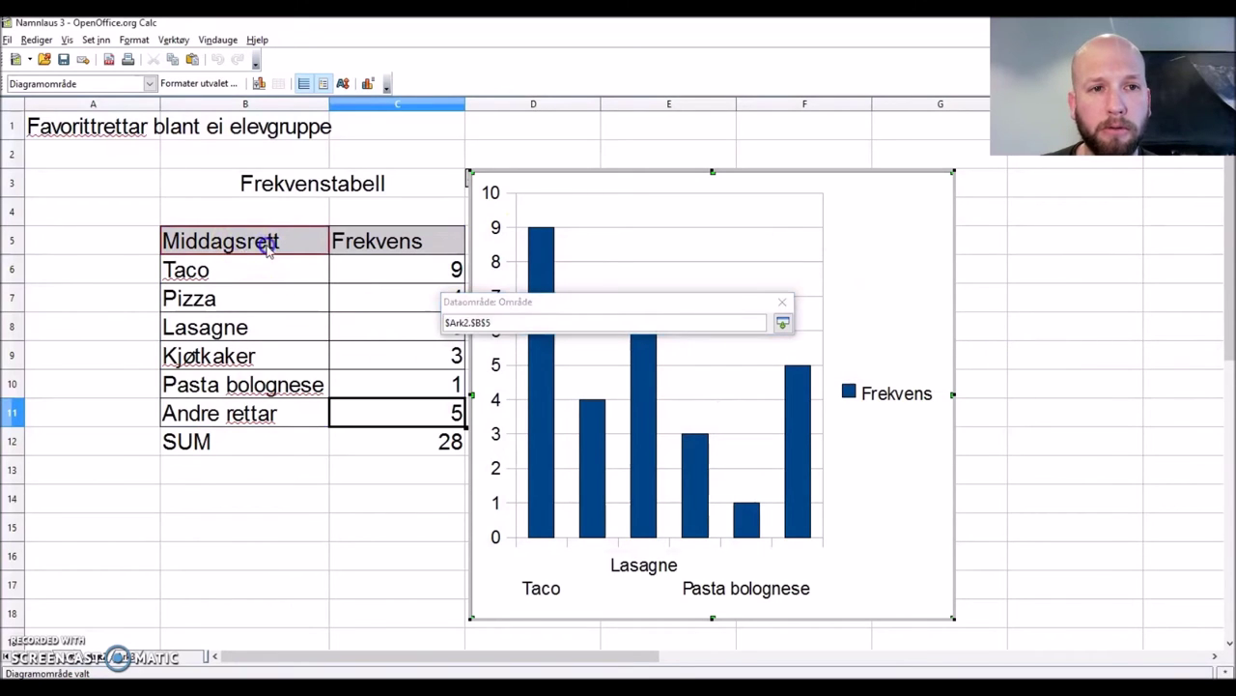